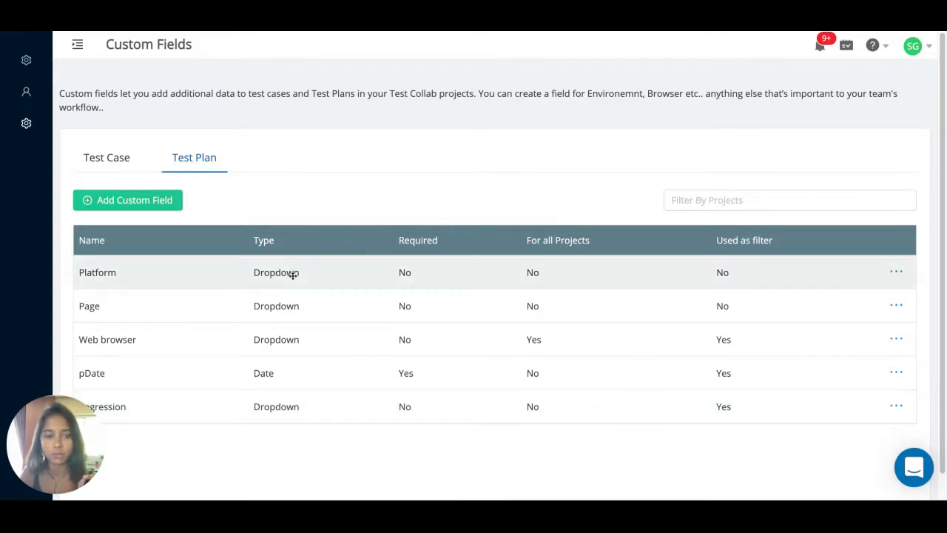
- Start a new custom field named 'Operating System' with type Dropdown
{"action": "left_click", "coordinate": [137, 200]}
{"action": "left_click", "coordinate": [268, 100]}
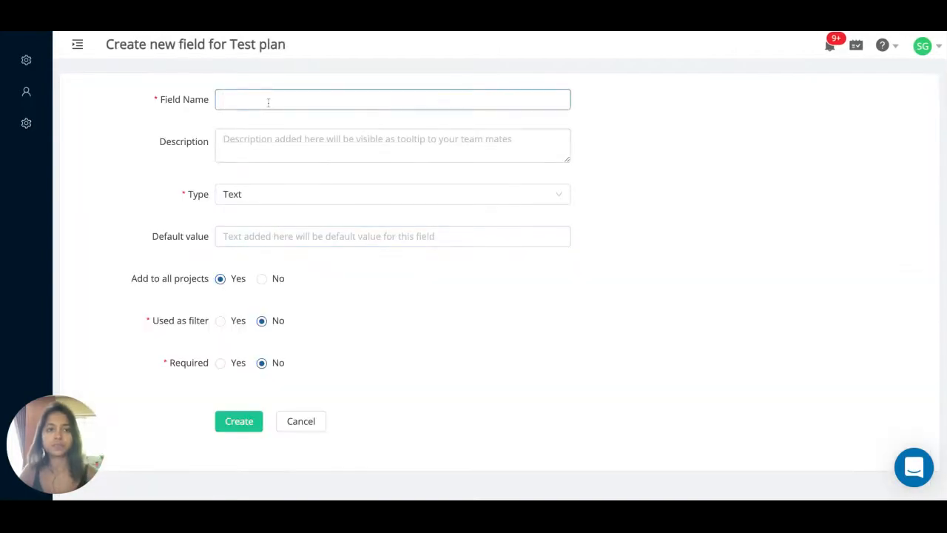
{"action": "type", "text": "Operating System"}
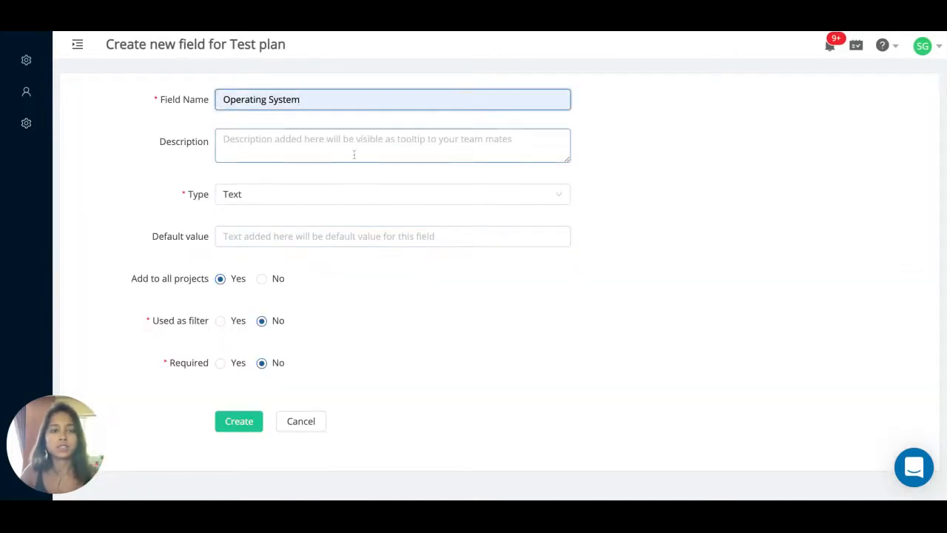
{"action": "left_click", "coordinate": [273, 200]}
{"action": "left_click", "coordinate": [253, 241]}
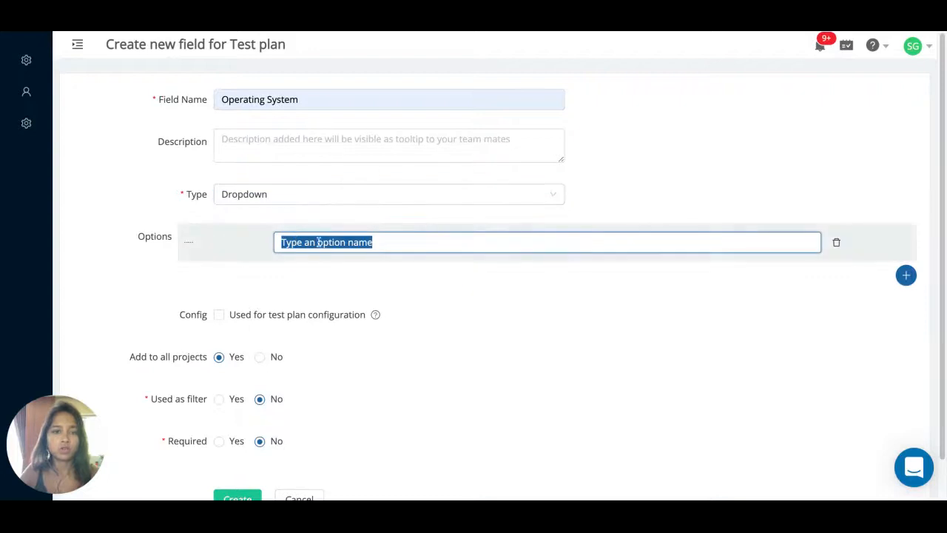
- Add the dropdown options Windows, Mac and Linux
{"action": "type", "text": "Windows"}
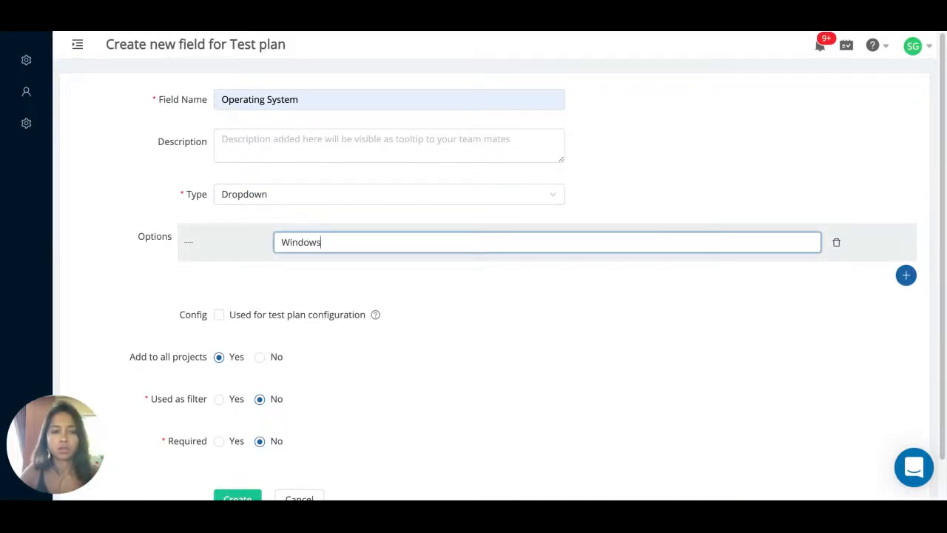
{"action": "left_click", "coordinate": [906, 275]}
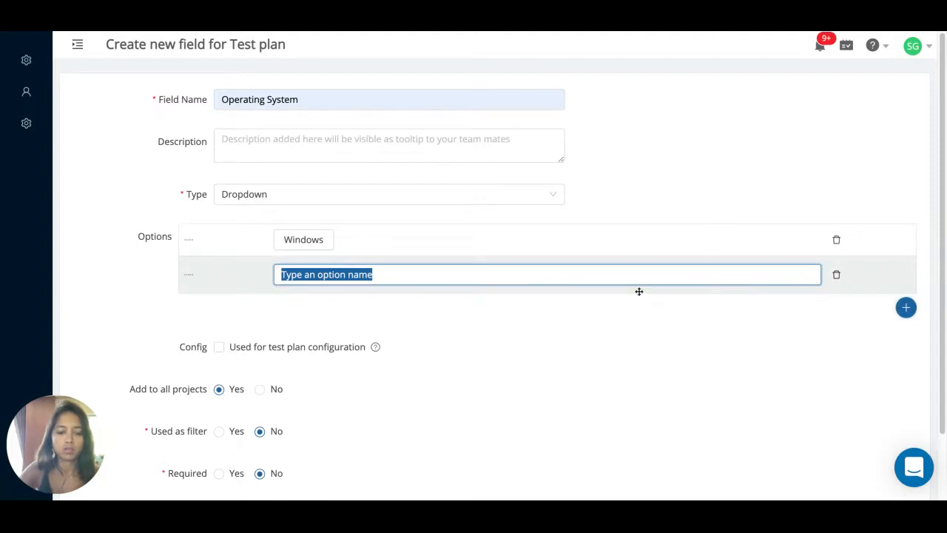
{"action": "type", "text": "Mac"}
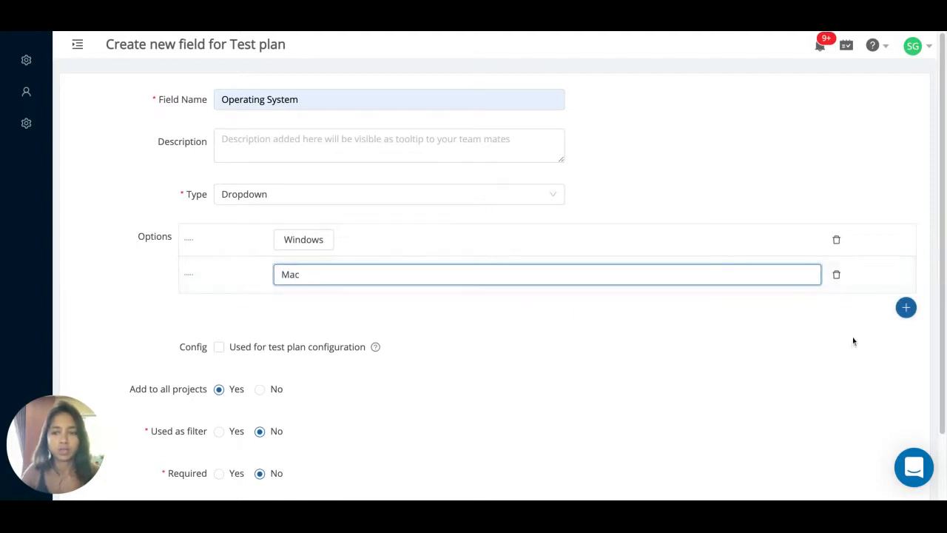
{"action": "left_click", "coordinate": [906, 308]}
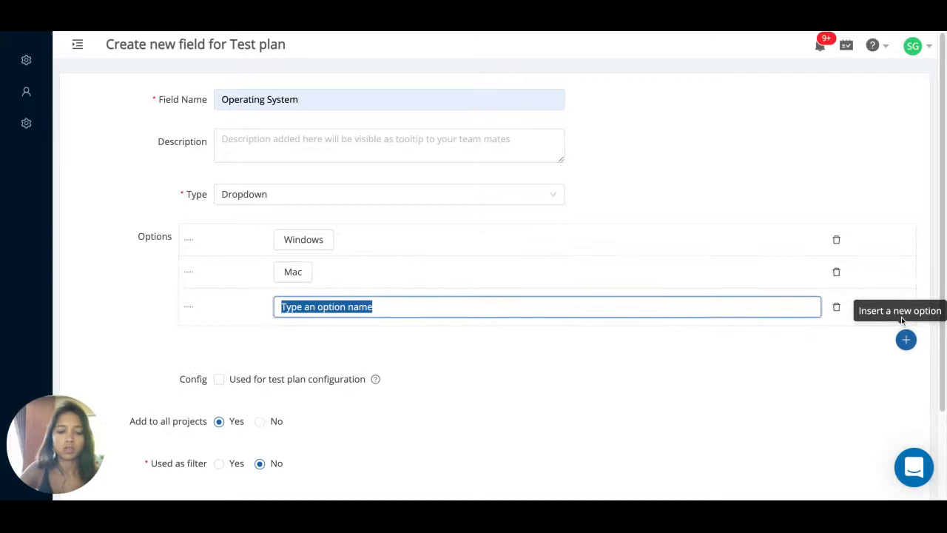
{"action": "type", "text": "lINUX"}
{"action": "key", "text": "BackSpace"}
{"action": "key", "text": "BackSpace"}
{"action": "key", "text": "BackSpace"}
{"action": "key", "text": "BackSpace"}
{"action": "key", "text": "BackSpace"}
{"action": "type", "text": "Linux"}
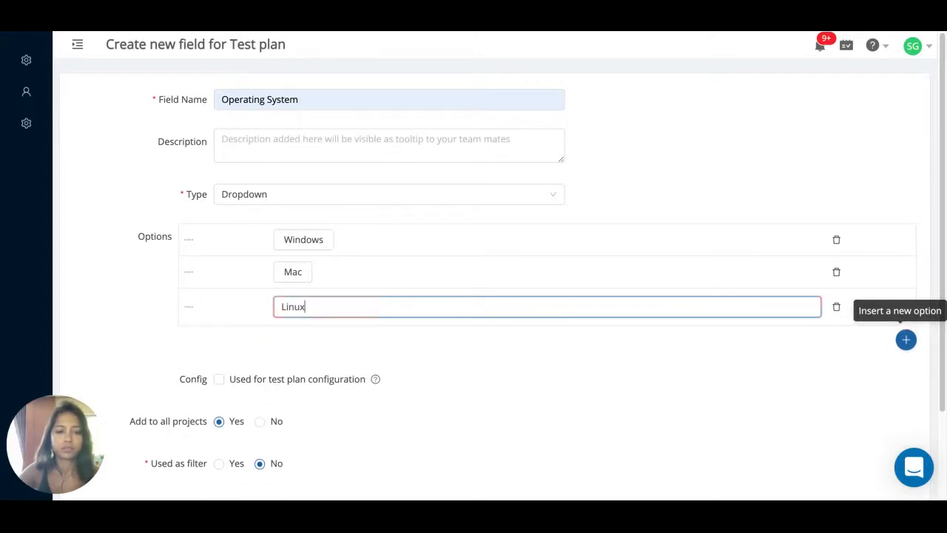
{"action": "left_click", "coordinate": [449, 388]}
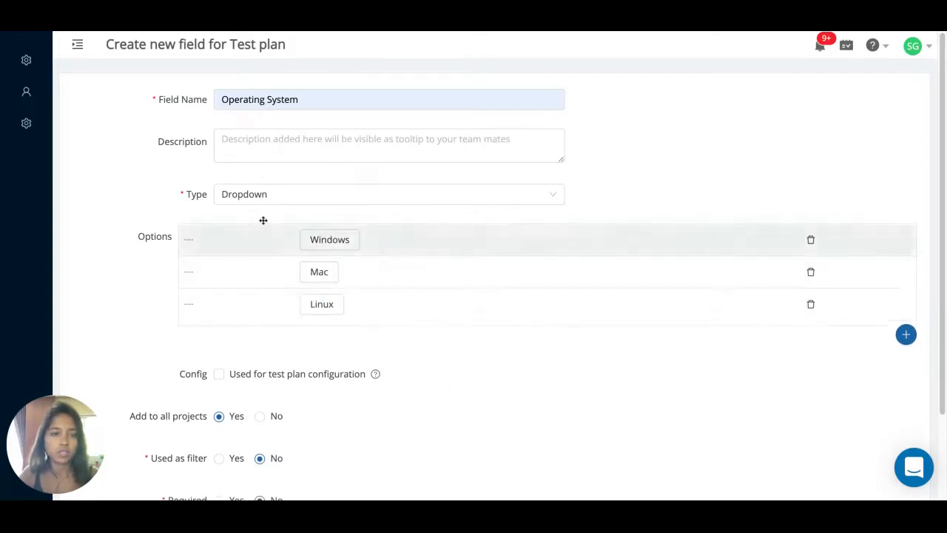
- Mark the field as used for test plan configuration and create it
{"action": "scroll", "coordinate": [269, 214], "scroll_direction": "down", "scroll_amount": 2}
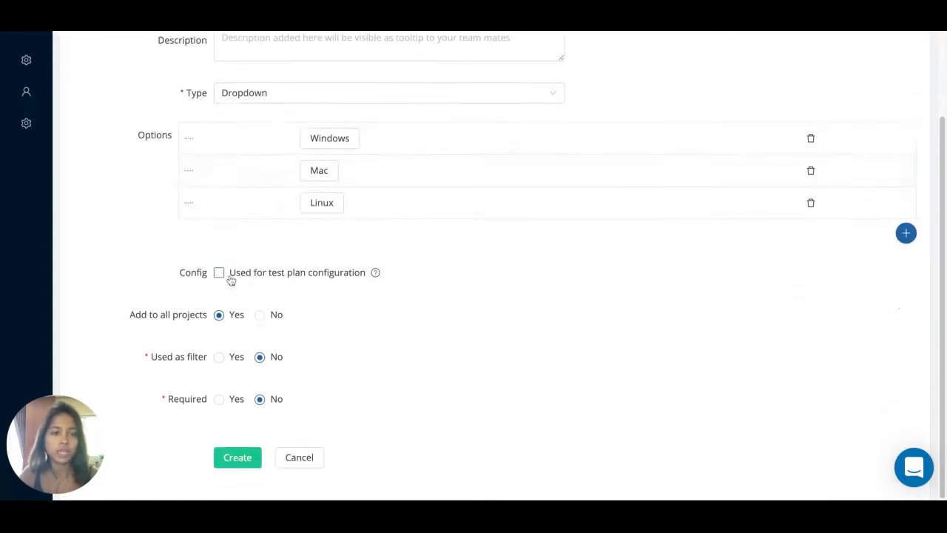
{"action": "left_click", "coordinate": [218, 273]}
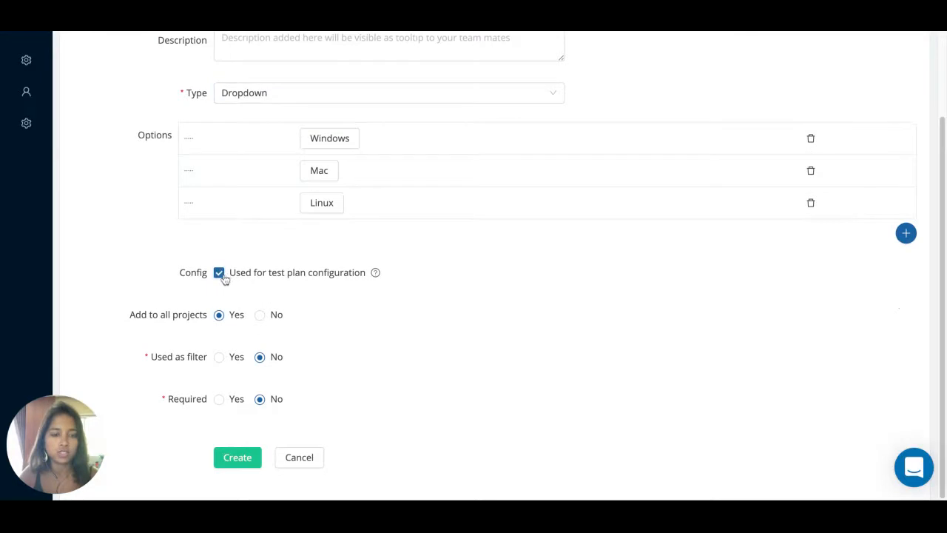
{"action": "left_click", "coordinate": [236, 458]}
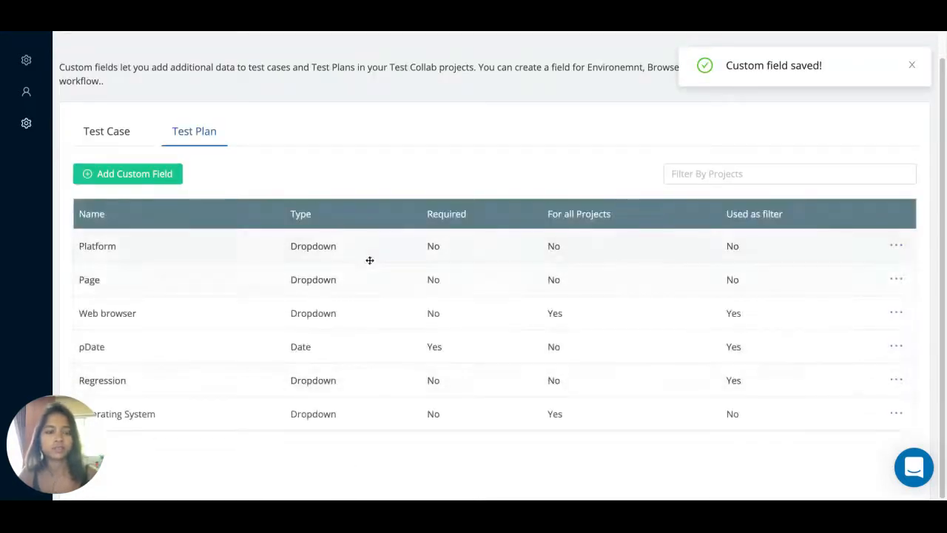
- Go to Projects, open Demo, and show its list of 109 test cases
{"action": "mouse_move", "coordinate": [26, 60]}
{"action": "left_click", "coordinate": [65, 64]}
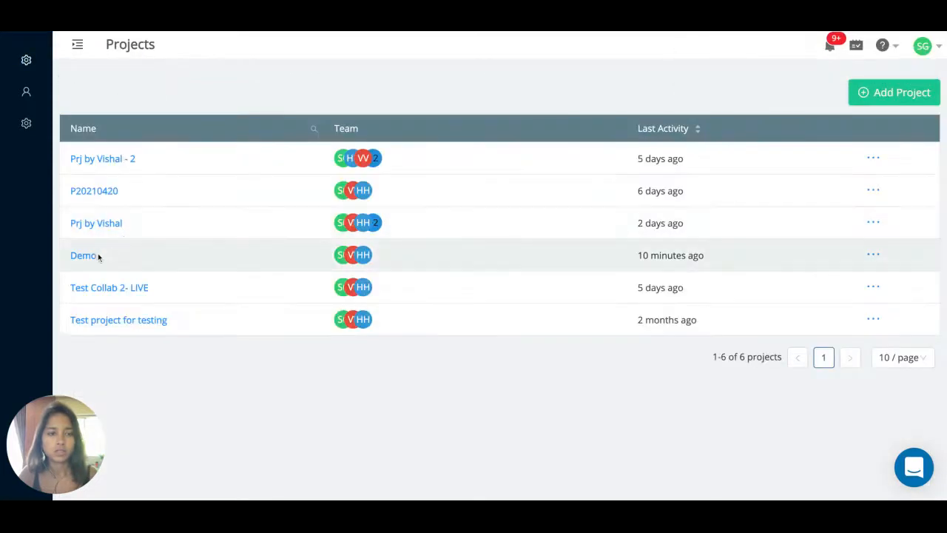
{"action": "left_click", "coordinate": [97, 255]}
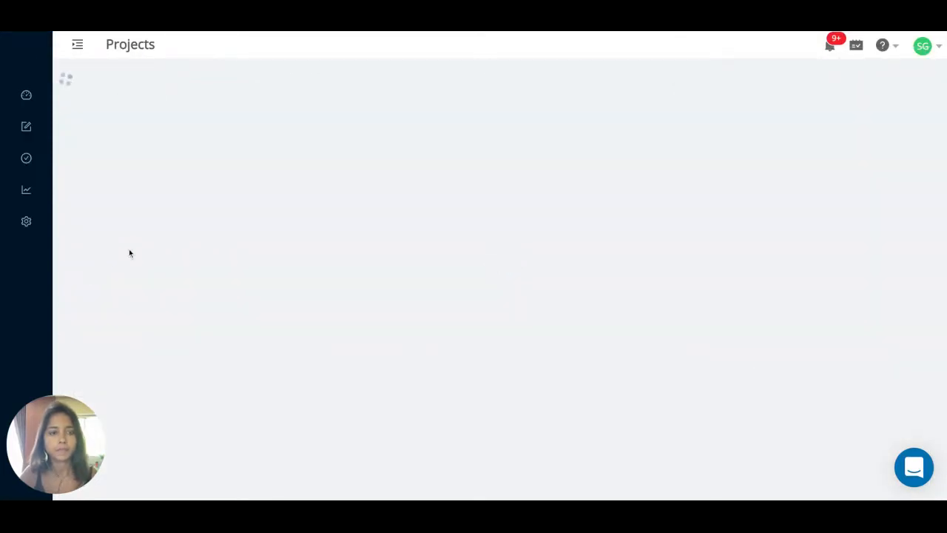
{"action": "mouse_move", "coordinate": [19, 130]}
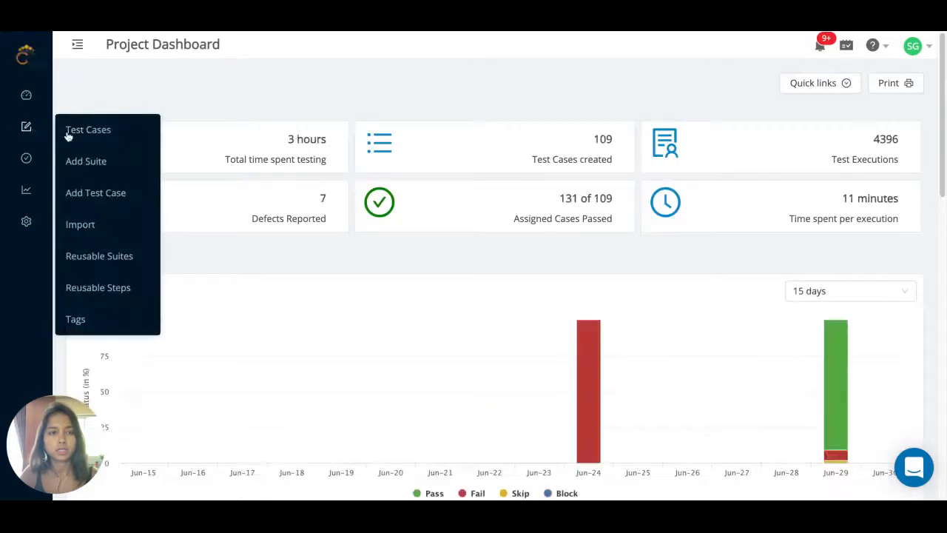
{"action": "left_click", "coordinate": [68, 133]}
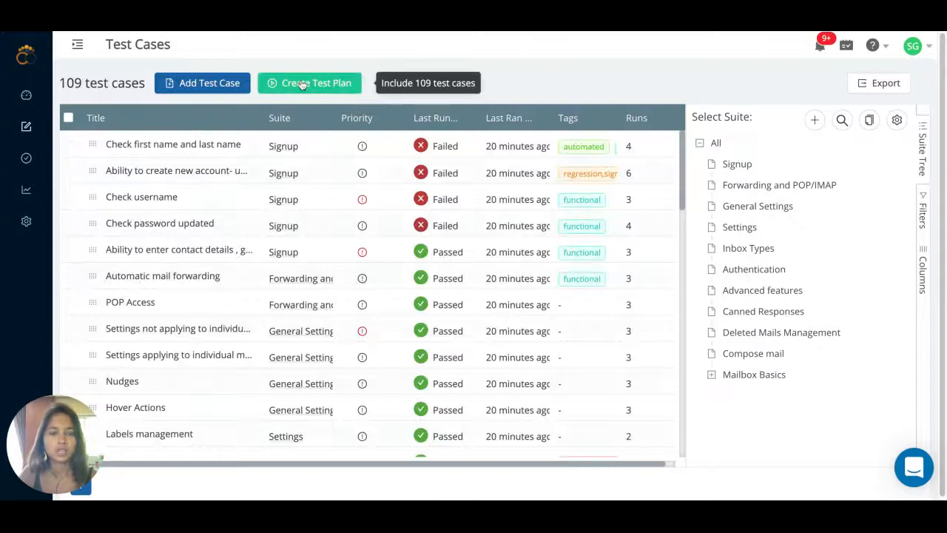
- Create 'Test Plan 30 June 2021' from all 109 cases and advance to Configurations
{"action": "left_click", "coordinate": [303, 86]}
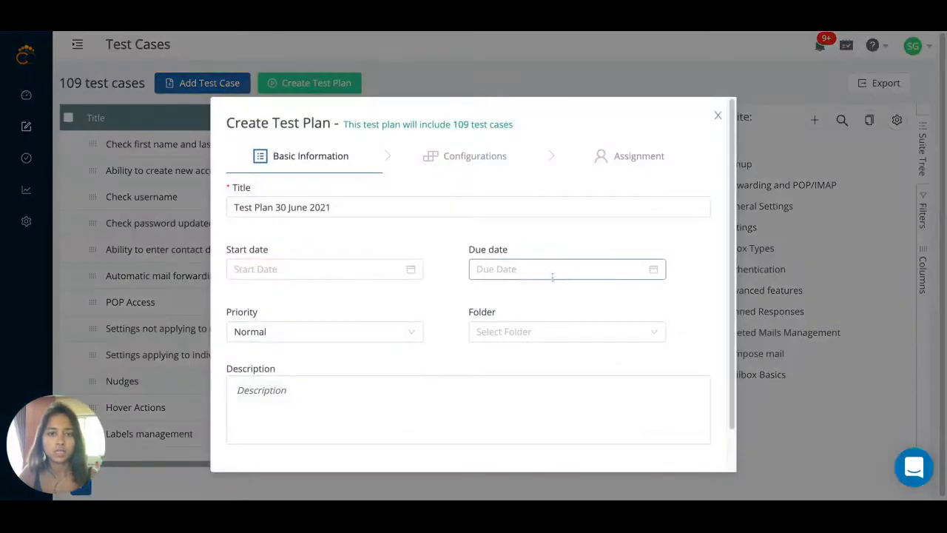
{"action": "scroll", "coordinate": [631, 399], "scroll_direction": "down", "scroll_amount": 2}
{"action": "left_click", "coordinate": [684, 439]}
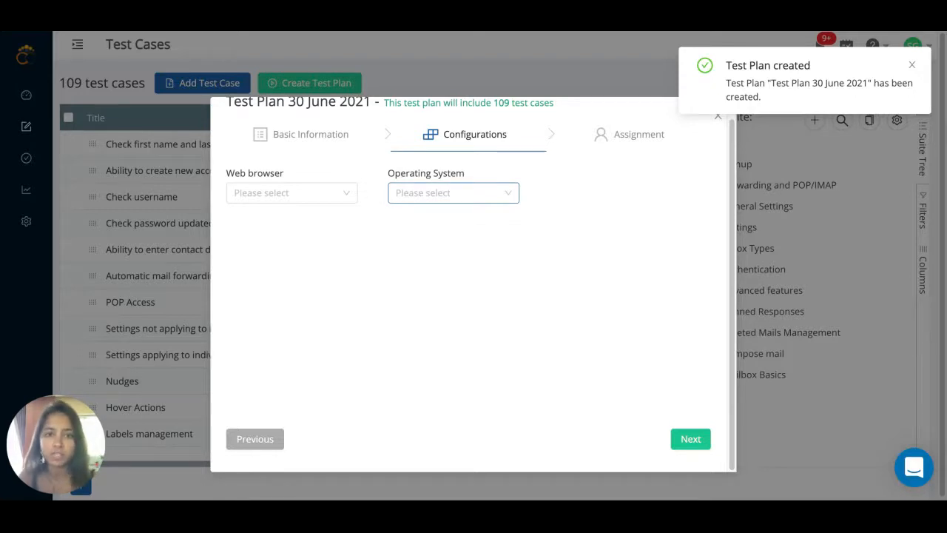
- Choose Windows and Mac as operating systems and Firefox, Chrome, Safari as browsers
{"action": "left_click", "coordinate": [447, 193]}
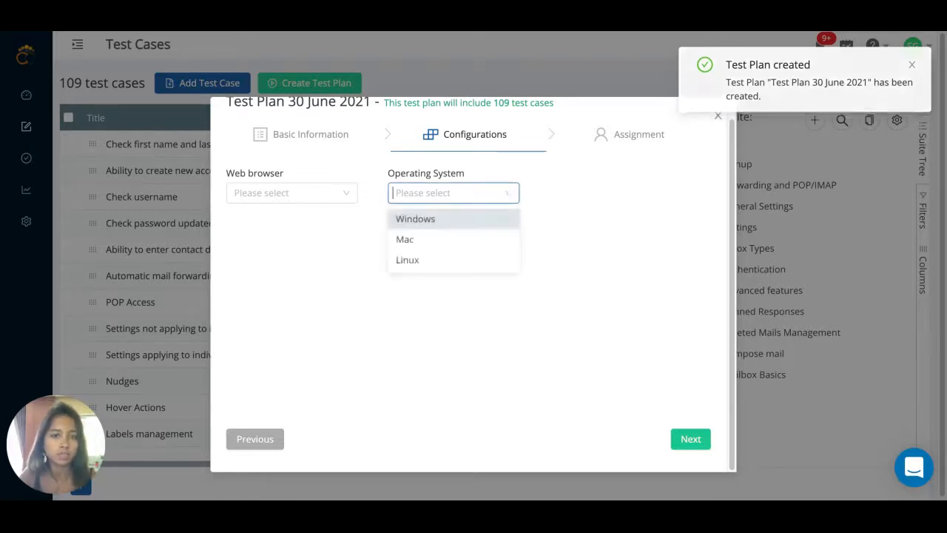
{"action": "left_click", "coordinate": [437, 221]}
{"action": "left_click", "coordinate": [438, 238]}
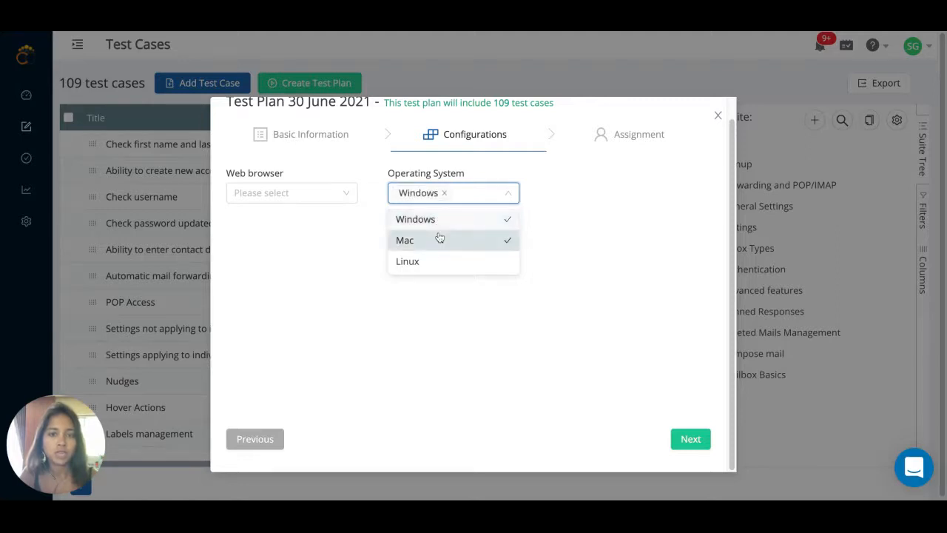
{"action": "left_click", "coordinate": [602, 219]}
{"action": "left_click", "coordinate": [309, 192]}
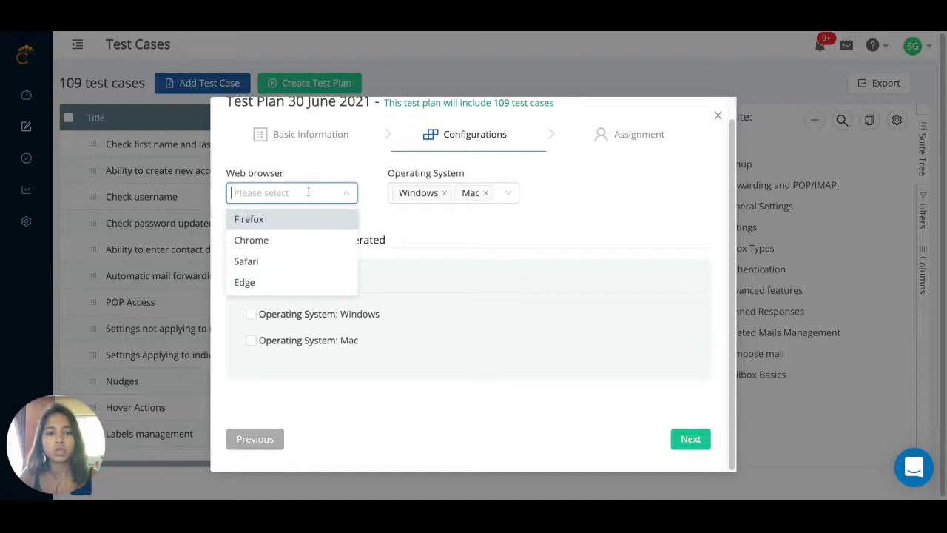
{"action": "left_click", "coordinate": [296, 222]}
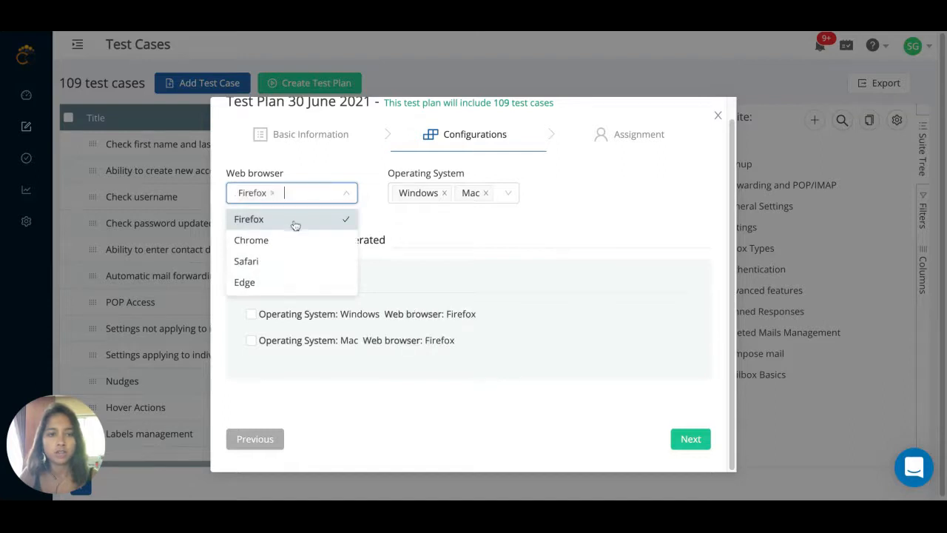
{"action": "left_click", "coordinate": [292, 239]}
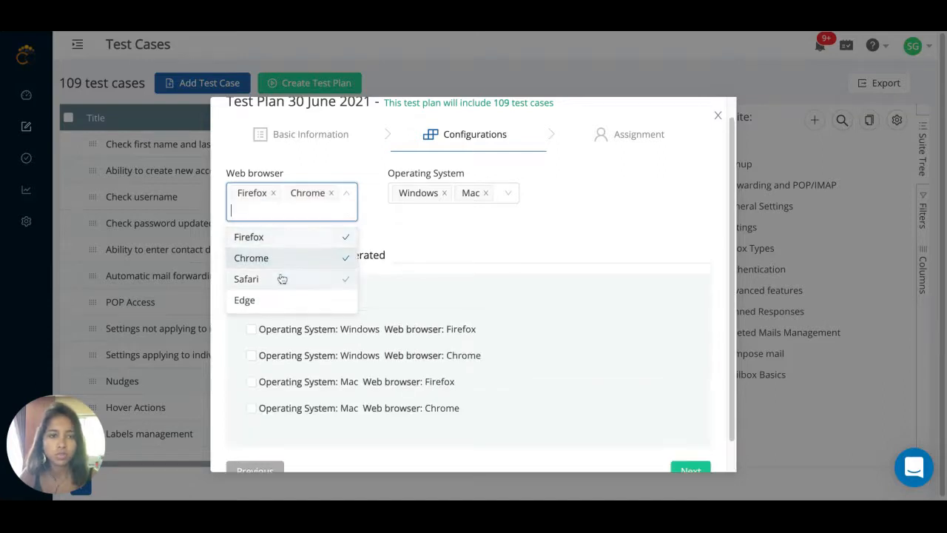
{"action": "left_click", "coordinate": [281, 278]}
{"action": "left_click", "coordinate": [506, 243]}
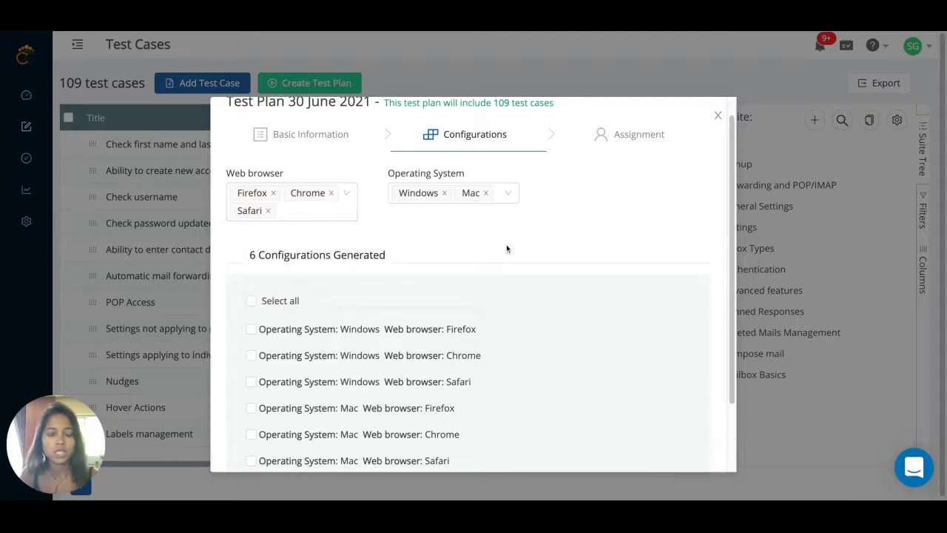
- Keep all generated configurations except Windows–Safari and proceed to assignment
{"action": "scroll", "coordinate": [506, 244], "scroll_direction": "down", "scroll_amount": 2}
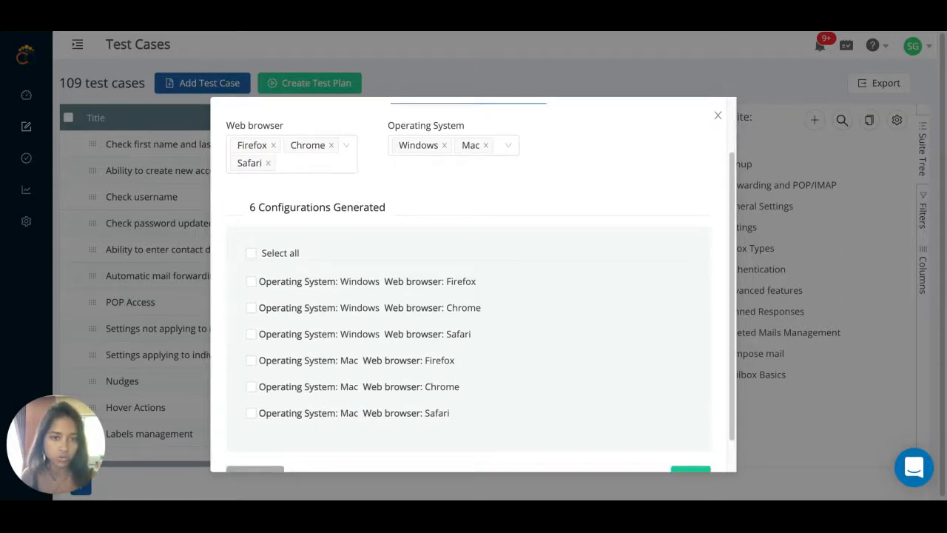
{"action": "scroll", "coordinate": [519, 214], "scroll_direction": "down", "scroll_amount": 1}
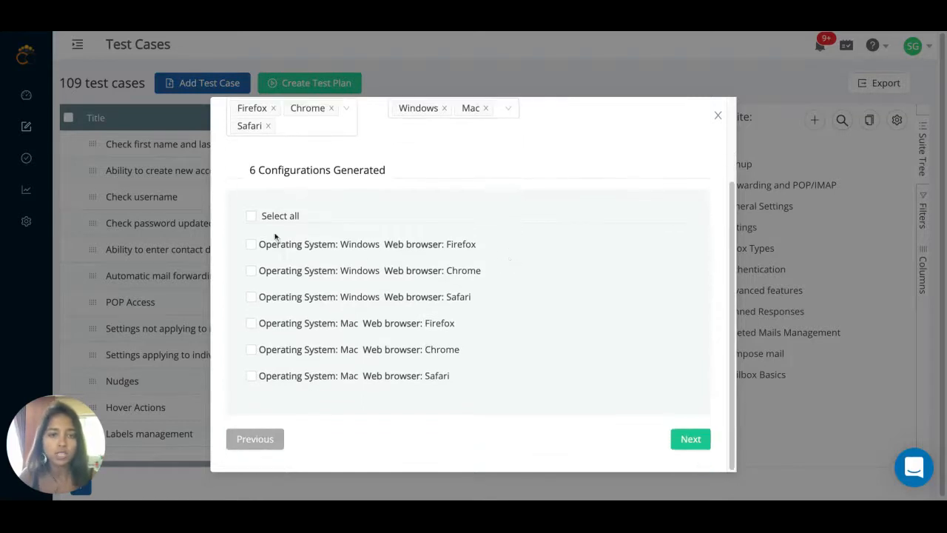
{"action": "left_click", "coordinate": [251, 215]}
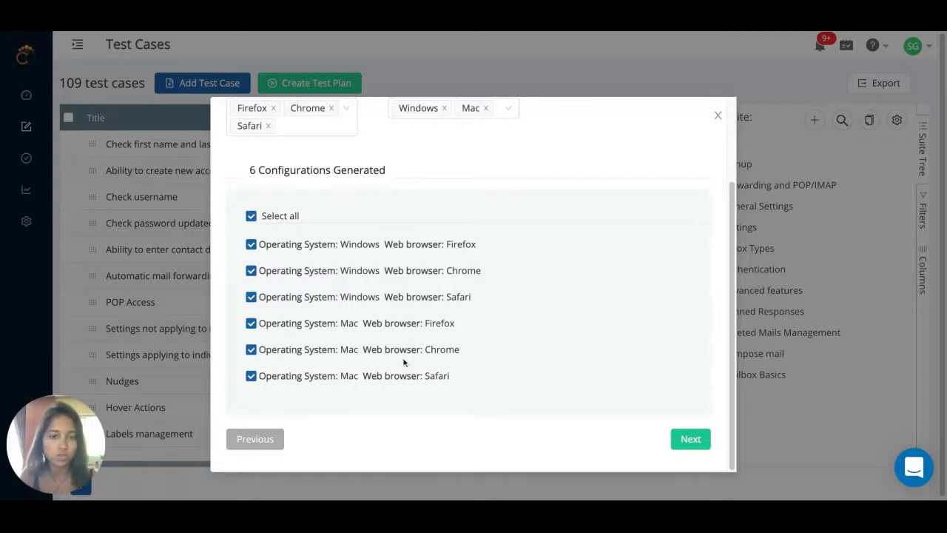
{"action": "left_click", "coordinate": [251, 296]}
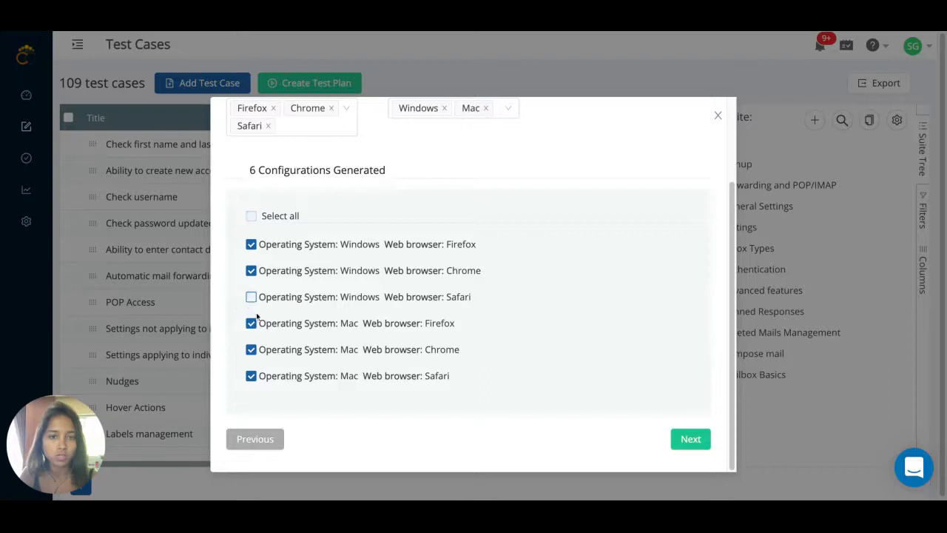
{"action": "left_click", "coordinate": [692, 438]}
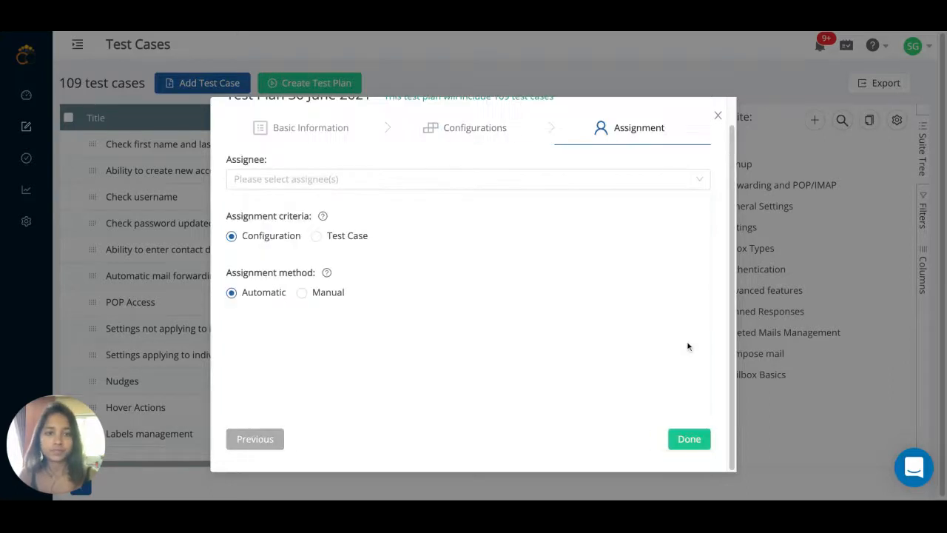
{"action": "left_click", "coordinate": [393, 178]}
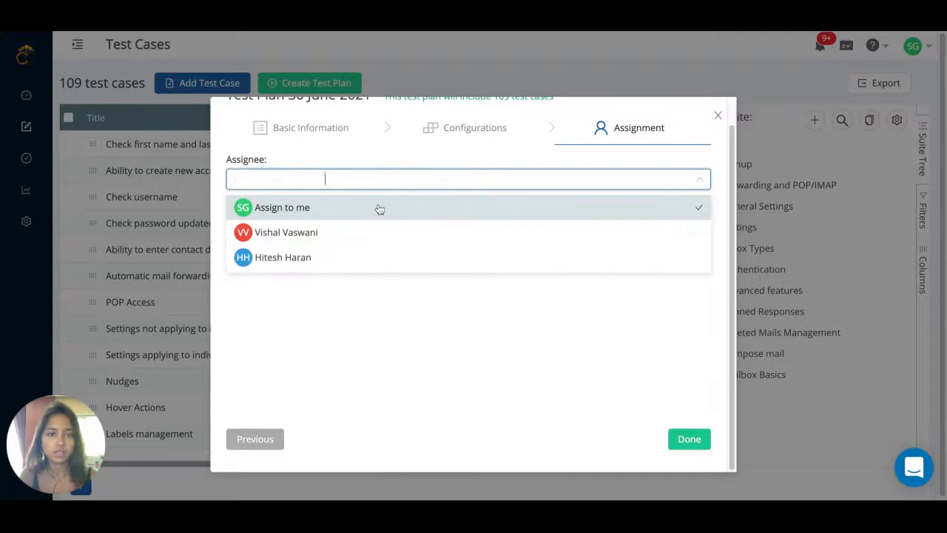
- Assign the plan only to yourself, finish creating it, and view the new plan
{"action": "left_click", "coordinate": [376, 231]}
{"action": "left_click", "coordinate": [375, 230]}
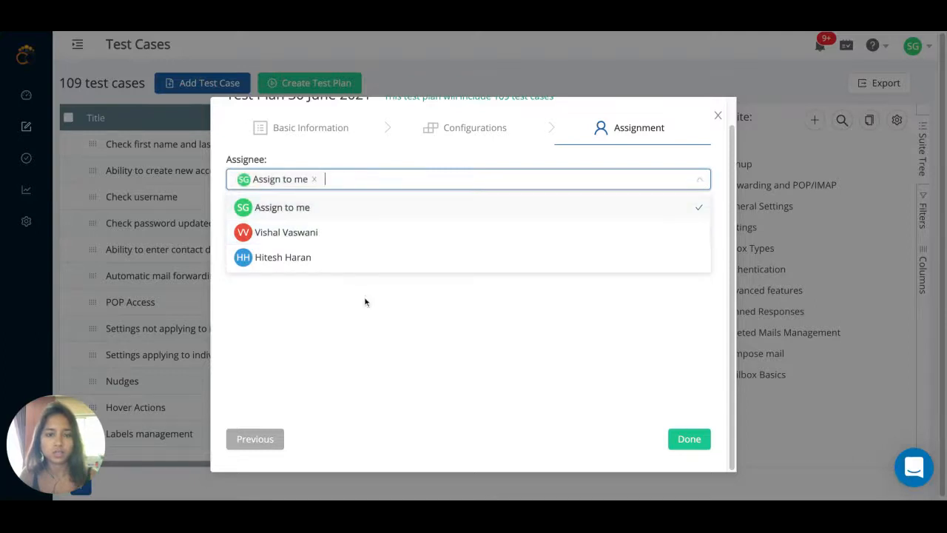
{"action": "left_click", "coordinate": [368, 241]}
{"action": "left_click", "coordinate": [363, 303]}
{"action": "left_click", "coordinate": [677, 438]}
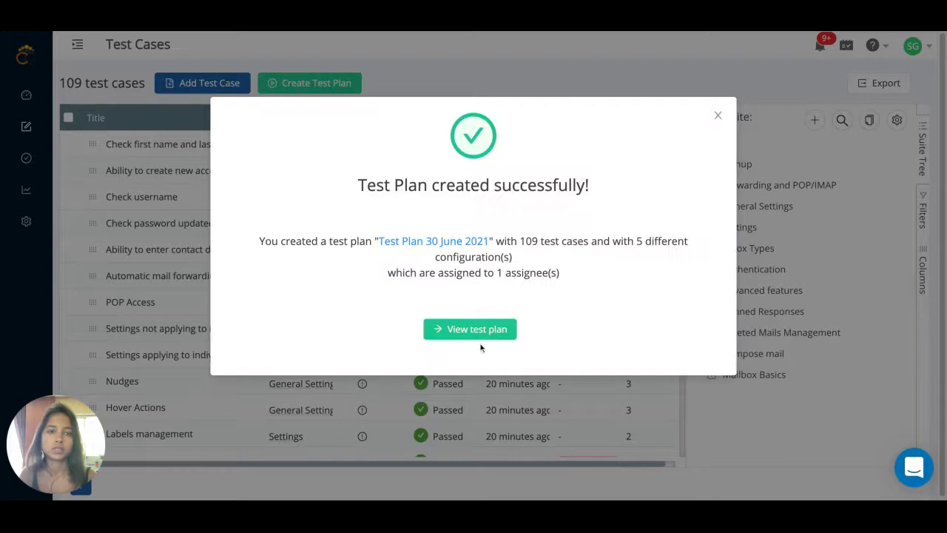
{"action": "left_click", "coordinate": [477, 333]}
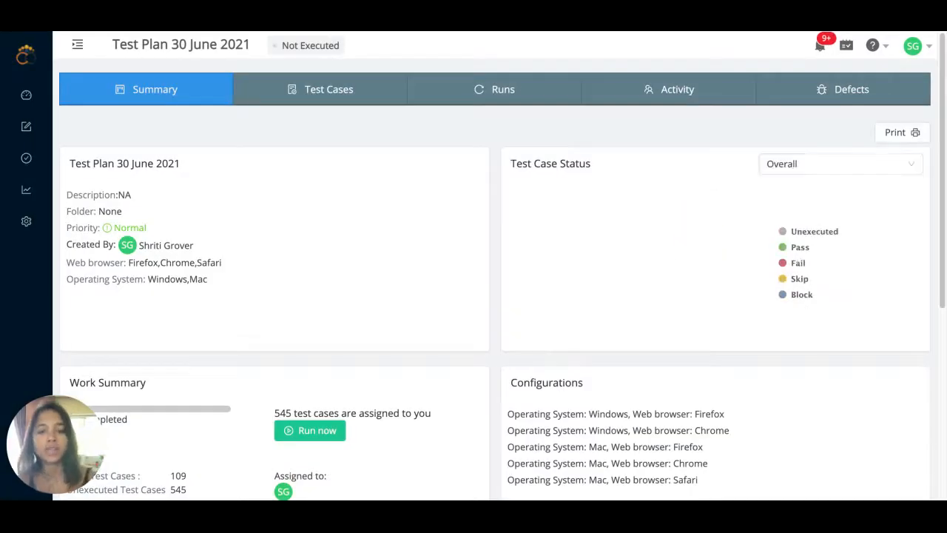
- Look over the plan summary, then show its list of 109 test cases
{"action": "scroll", "coordinate": [584, 392], "scroll_direction": "down", "scroll_amount": 1}
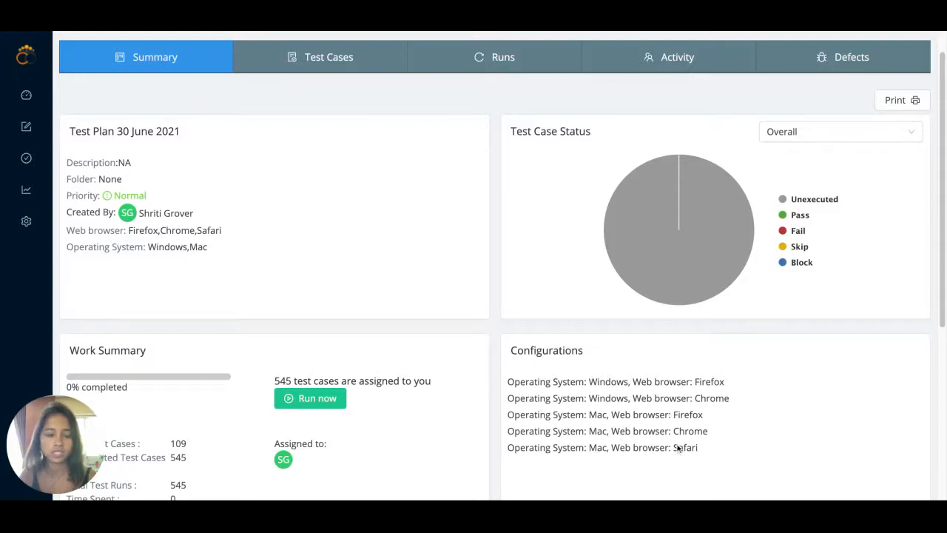
{"action": "scroll", "coordinate": [677, 440], "scroll_direction": "down", "scroll_amount": 2}
{"action": "scroll", "coordinate": [679, 433], "scroll_direction": "up", "scroll_amount": 3}
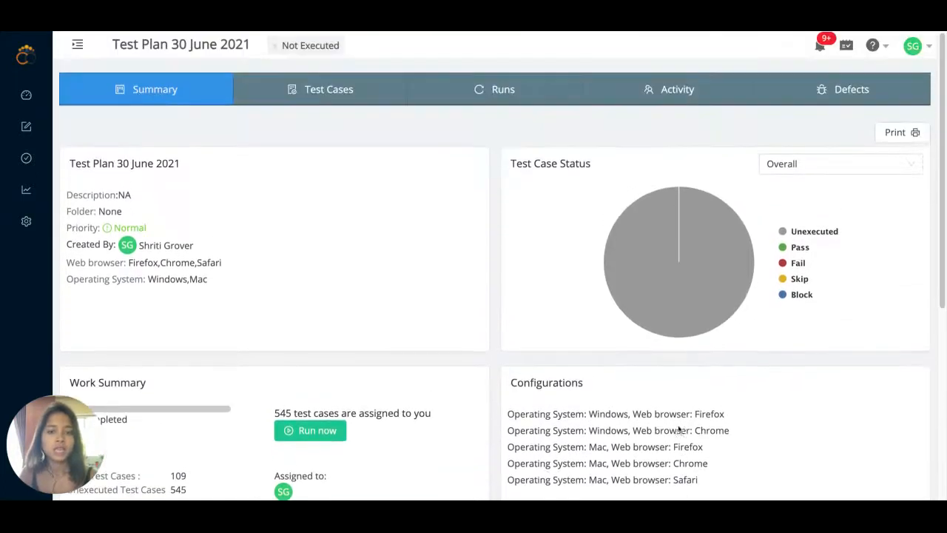
{"action": "left_click", "coordinate": [334, 95]}
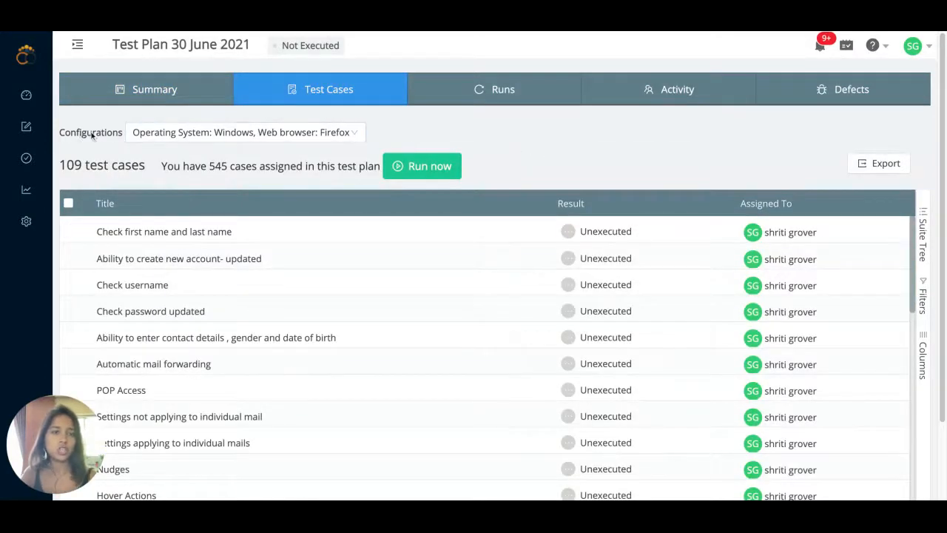
{"action": "left_click", "coordinate": [144, 133]}
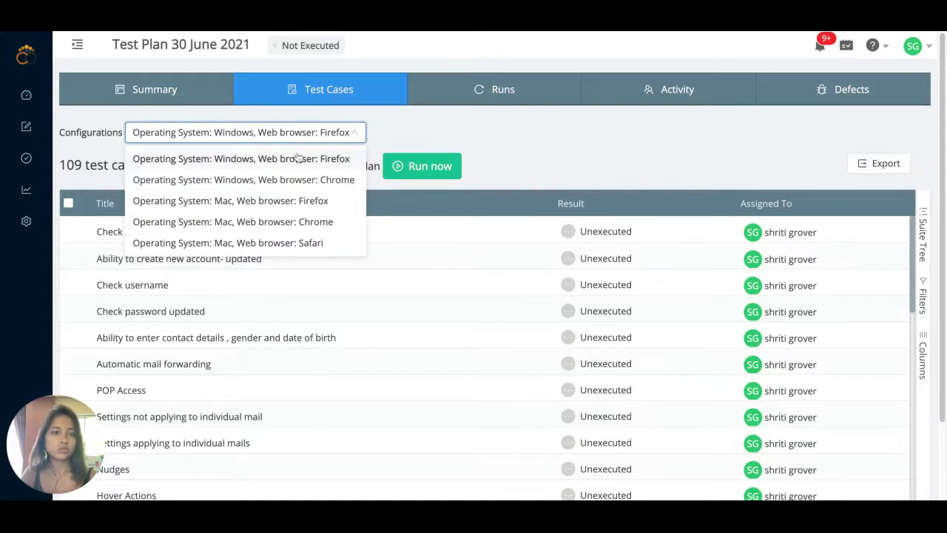
{"action": "left_click", "coordinate": [262, 182]}
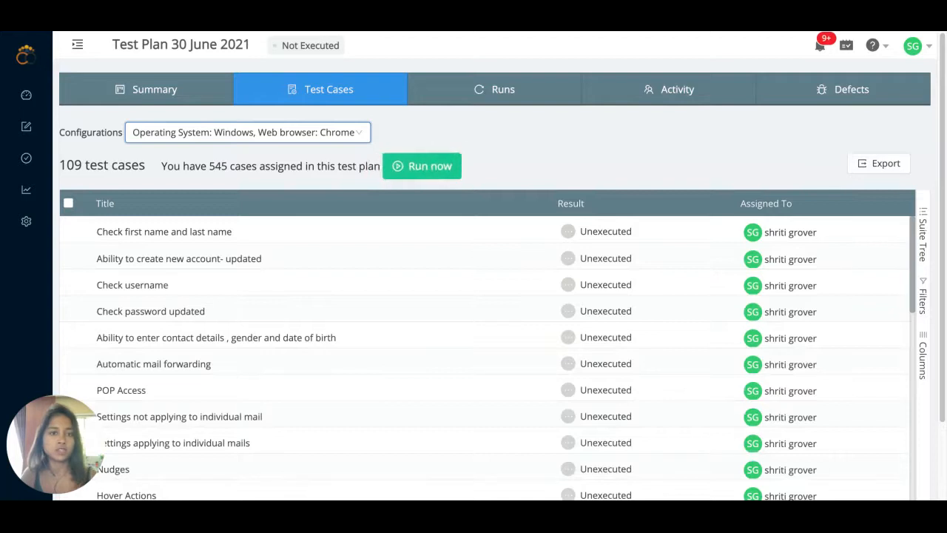
{"action": "left_click", "coordinate": [281, 136]}
{"action": "left_click", "coordinate": [296, 156]}
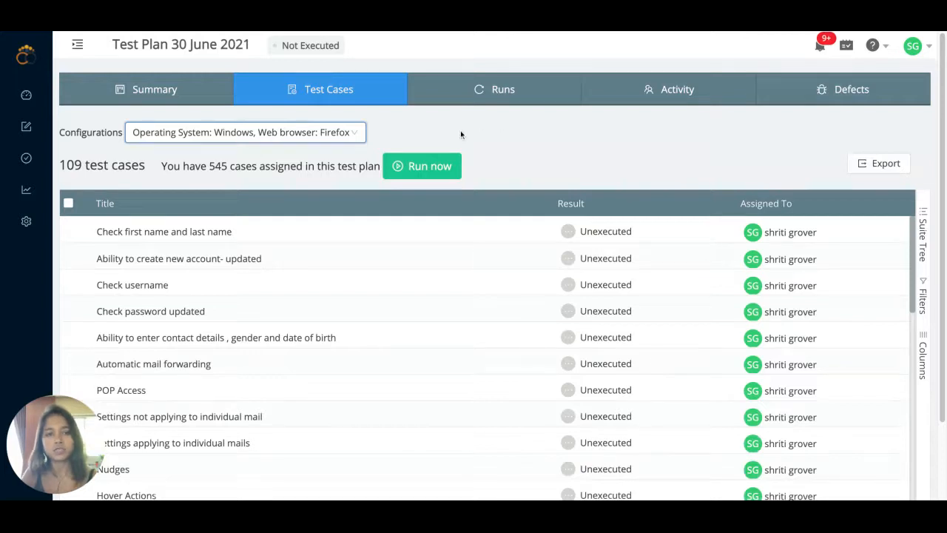
{"action": "left_click", "coordinate": [429, 166]}
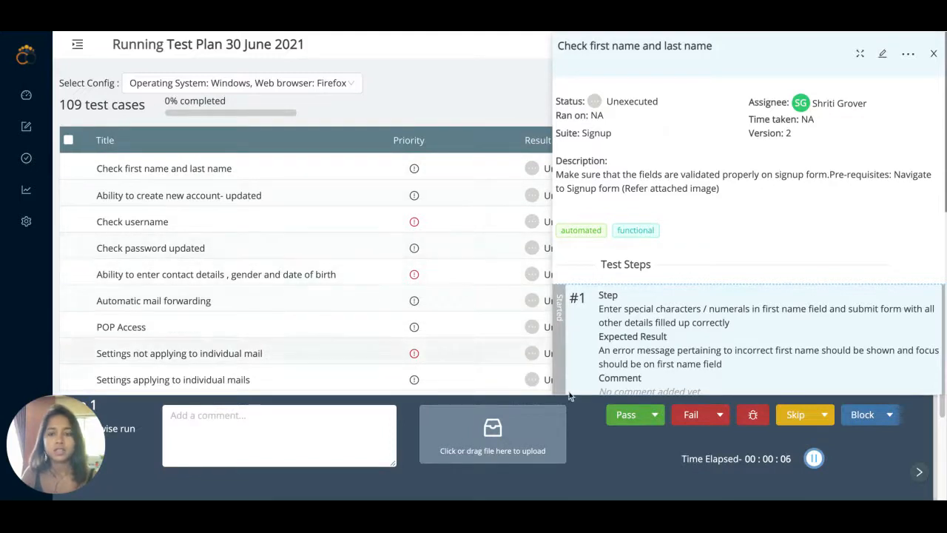
- Pass both steps of Check first name and last name and close its details
{"action": "left_click", "coordinate": [624, 419]}
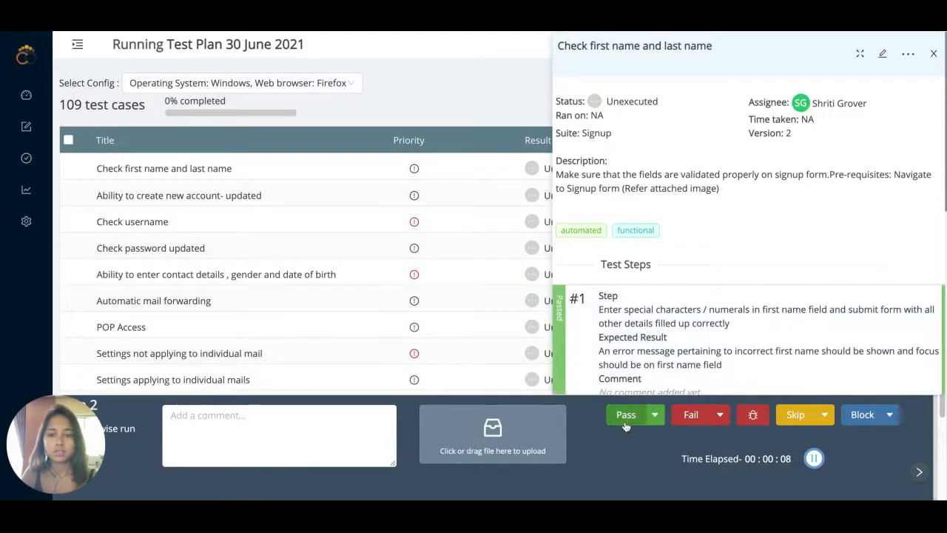
{"action": "left_click", "coordinate": [633, 420]}
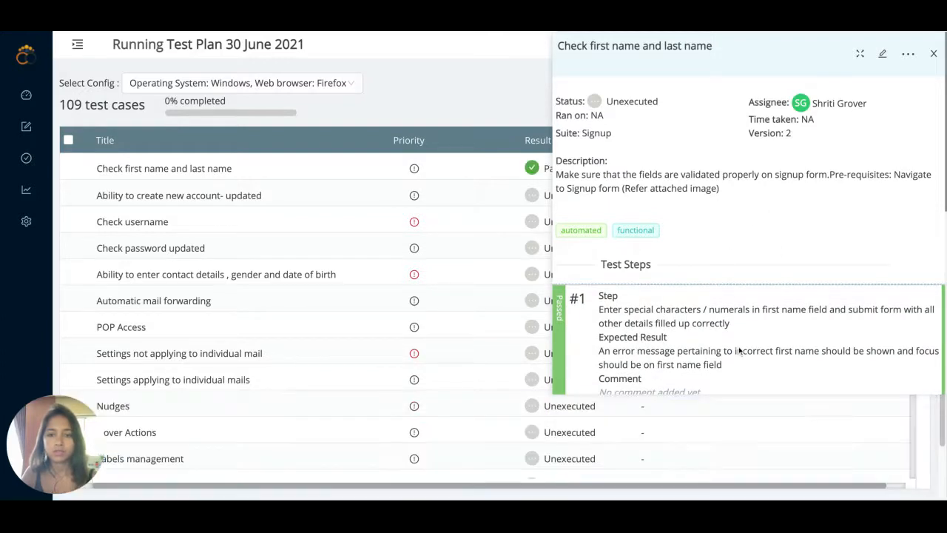
{"action": "left_click", "coordinate": [934, 54]}
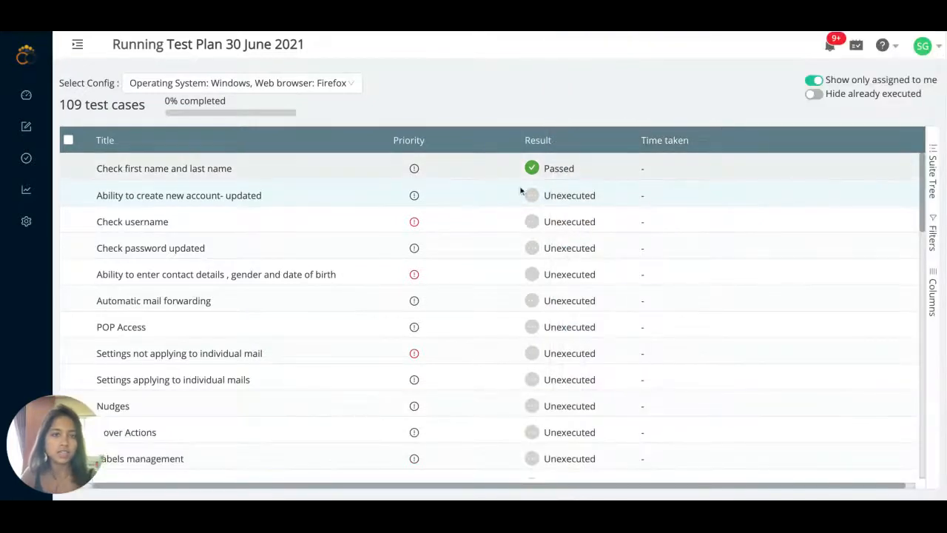
- Switch to Windows–Chrome and fail both steps of Check first name and last name
{"action": "left_click", "coordinate": [226, 84]}
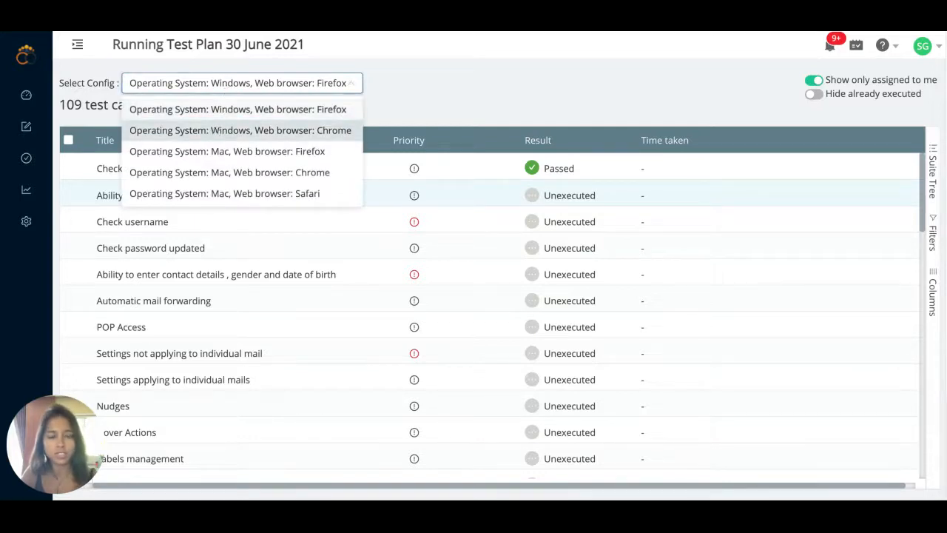
{"action": "left_click", "coordinate": [241, 131]}
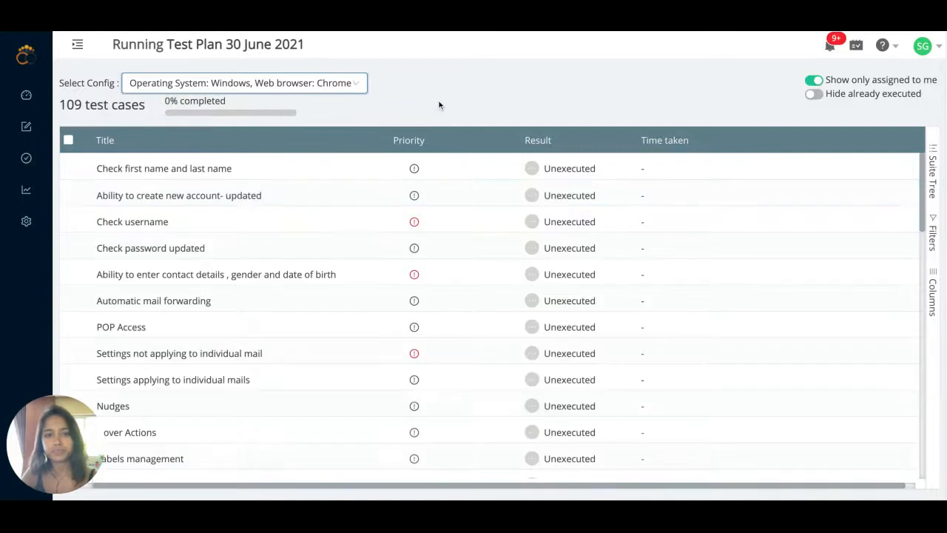
{"action": "left_click", "coordinate": [114, 170]}
{"action": "left_click", "coordinate": [693, 416]}
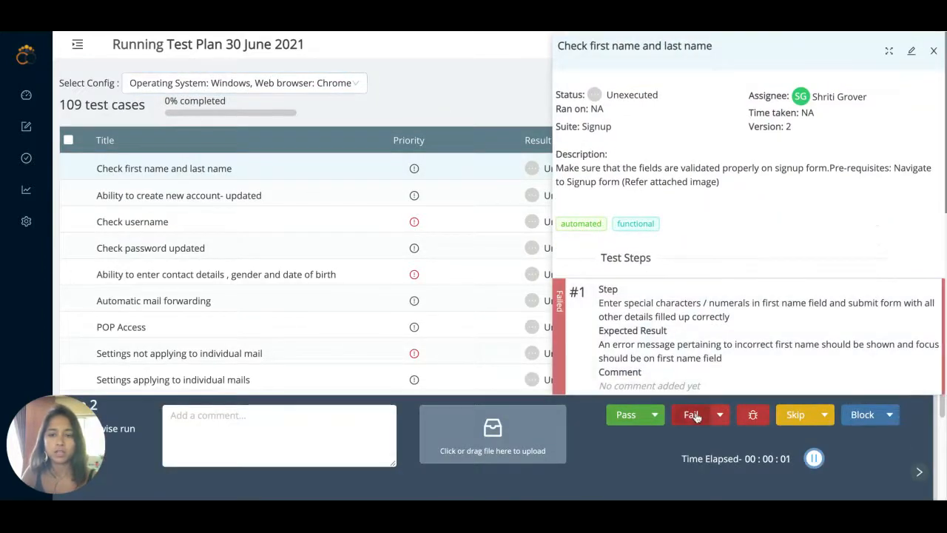
{"action": "left_click", "coordinate": [694, 417]}
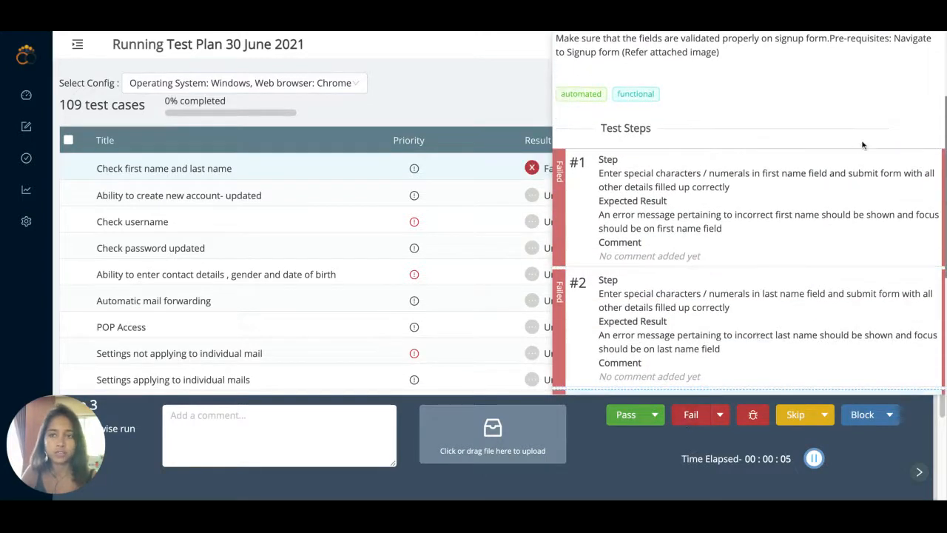
{"action": "scroll", "coordinate": [845, 165], "scroll_direction": "down", "scroll_amount": 3}
{"action": "scroll", "coordinate": [846, 165], "scroll_direction": "up", "scroll_amount": 5}
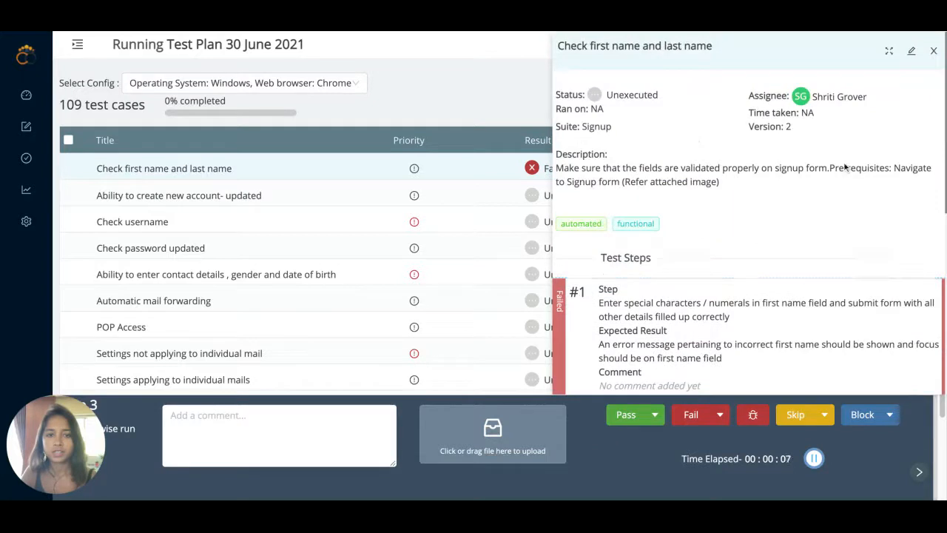
{"action": "left_click", "coordinate": [935, 49]}
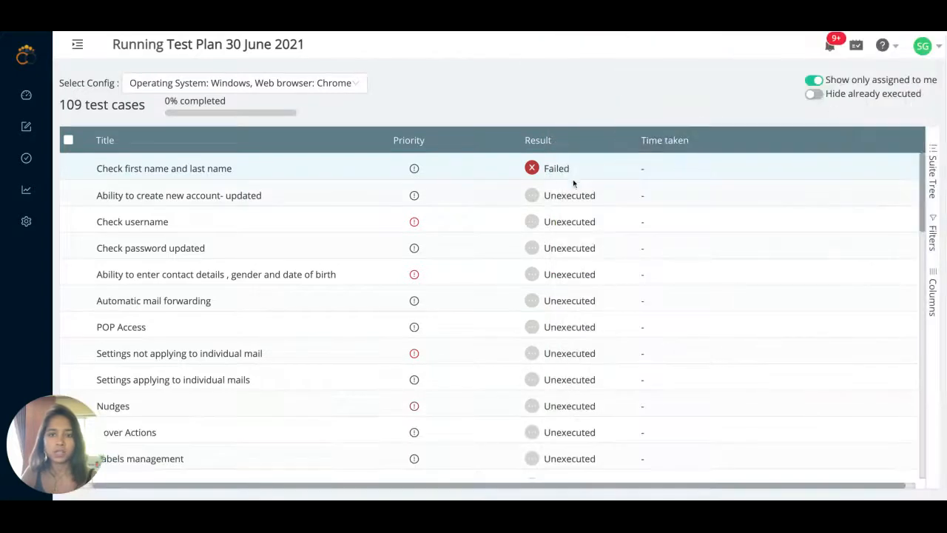
- View the summary status chart for Windows–Firefox and Windows–Chrome, then return to Test Cases
{"action": "left_click", "coordinate": [234, 49]}
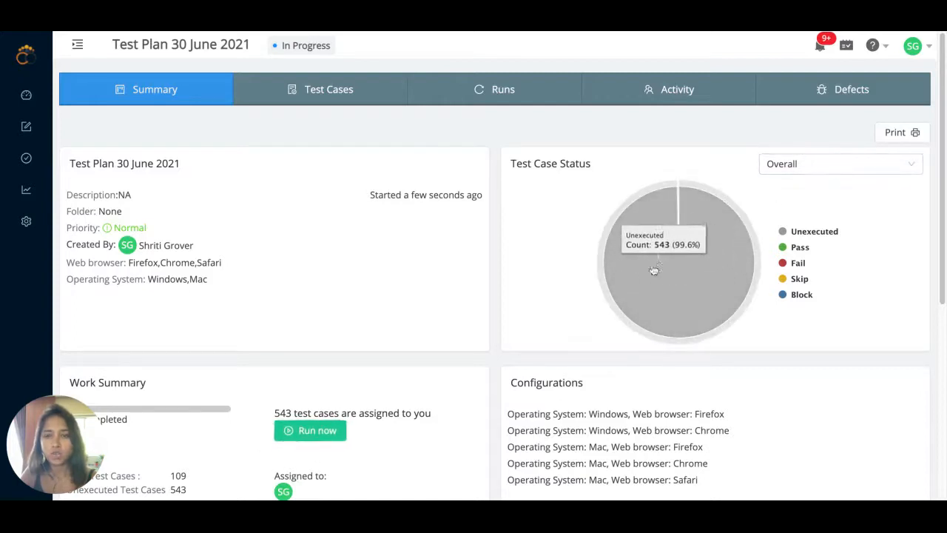
{"action": "left_click", "coordinate": [802, 173]}
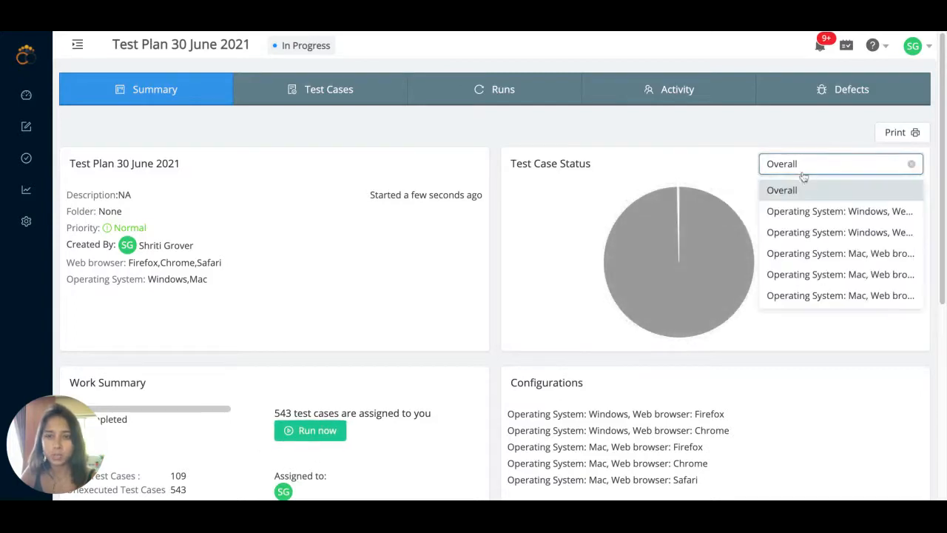
{"action": "left_click", "coordinate": [818, 214]}
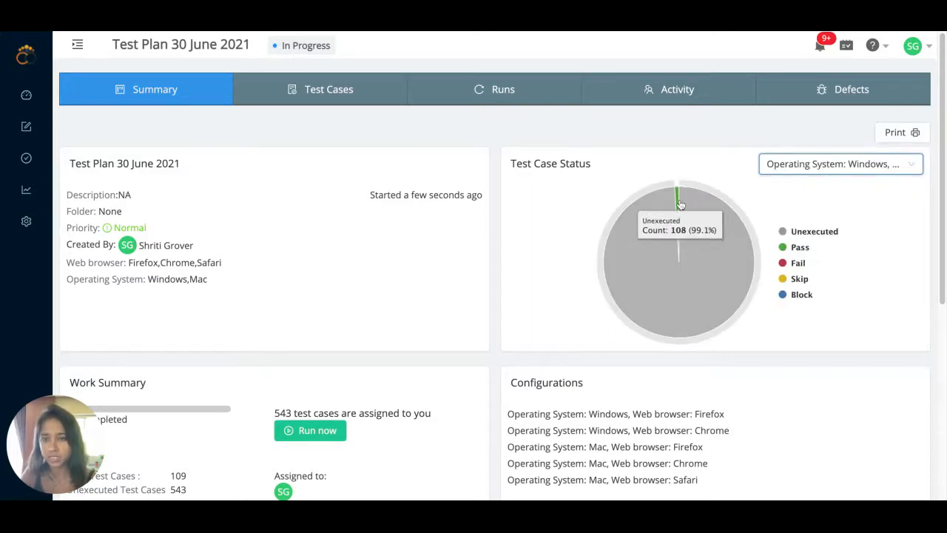
{"action": "left_click", "coordinate": [814, 165]}
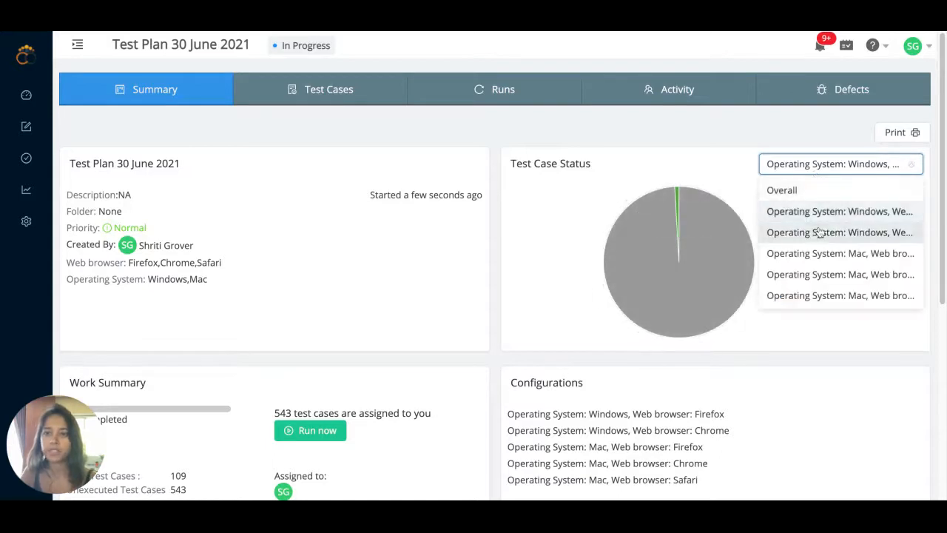
{"action": "left_click", "coordinate": [790, 231]}
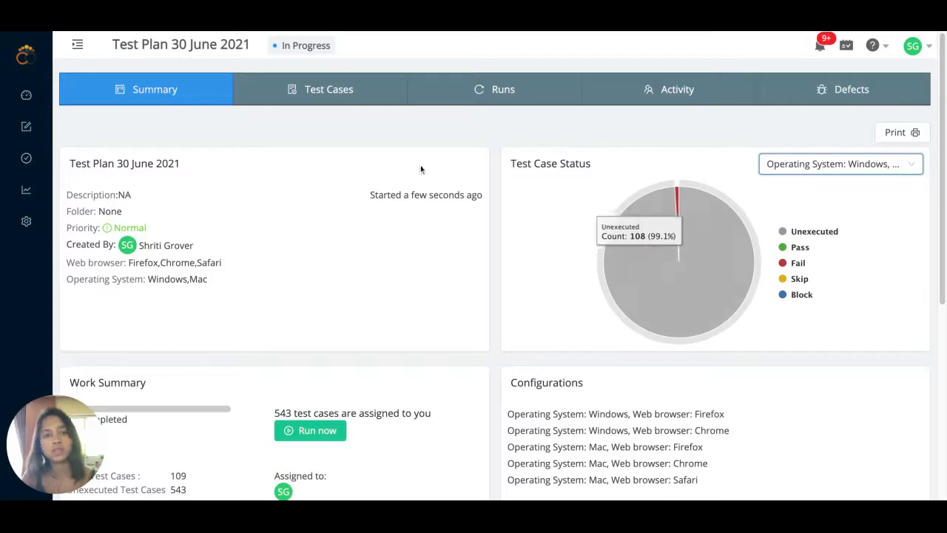
{"action": "left_click", "coordinate": [329, 90]}
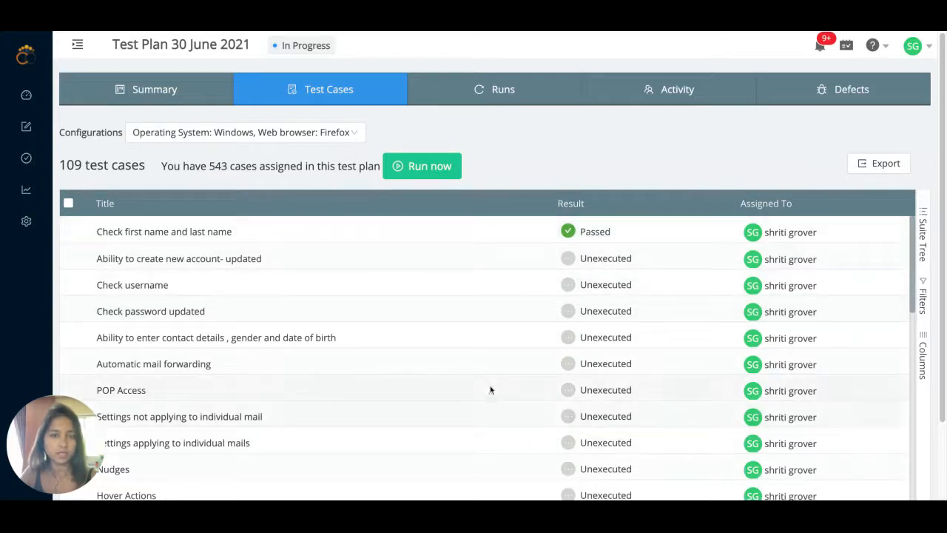
- Filter the case list to Windows–Chrome and show the CSV export options
{"action": "left_click", "coordinate": [292, 134]}
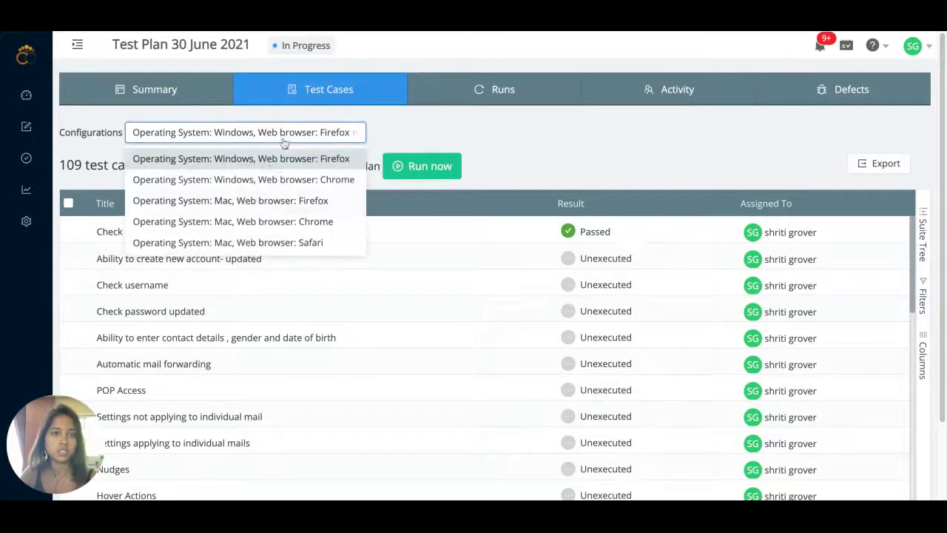
{"action": "left_click", "coordinate": [265, 181]}
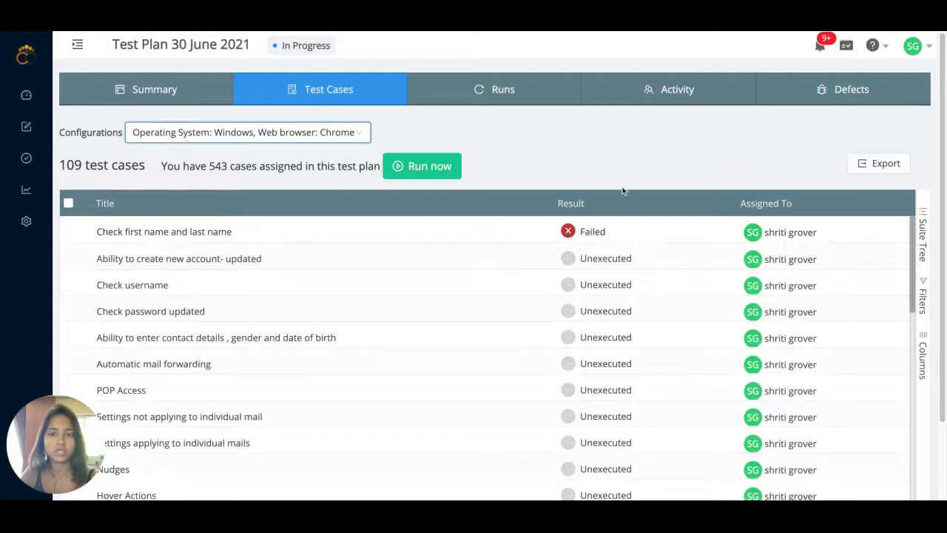
{"action": "left_click", "coordinate": [873, 164]}
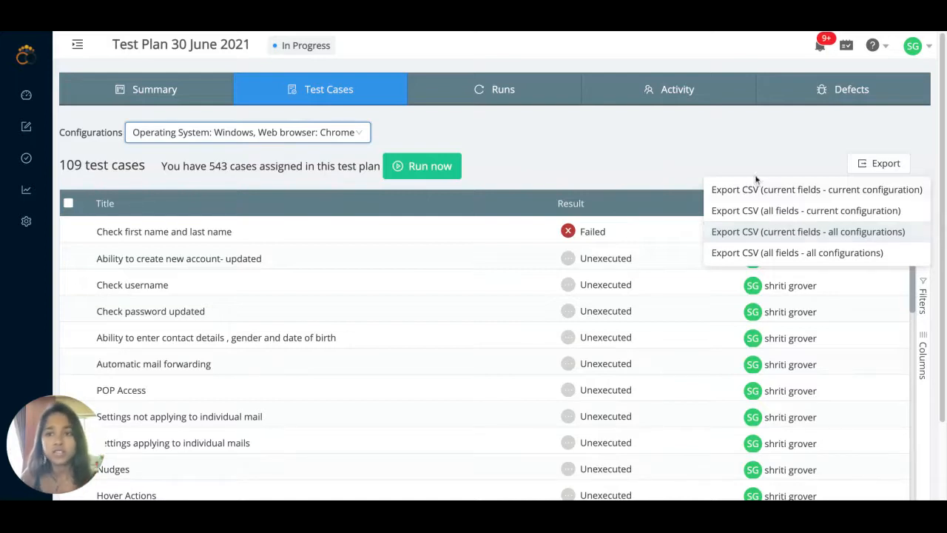
- Close the CSV export menu to return to the Windows with Chrome test case list
{"action": "left_click", "coordinate": [736, 163]}
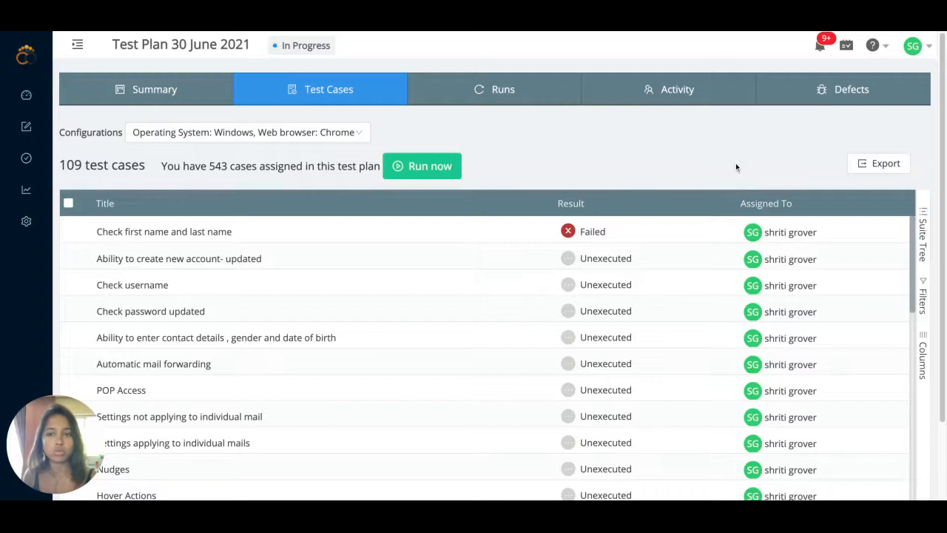